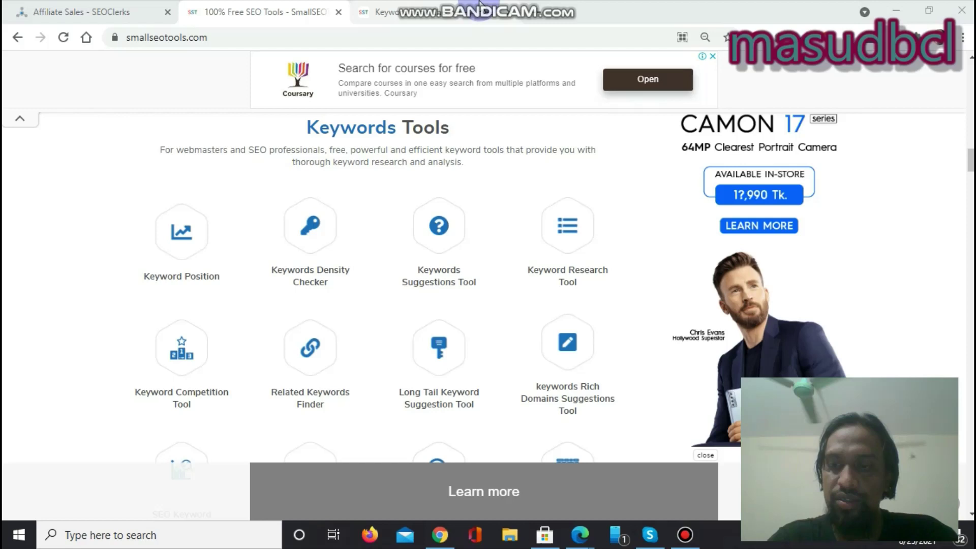
Step: Show the homepage's Keywords Tools grid with Keyword Research Tool and Keyword Position
mouse_move(479, 2)
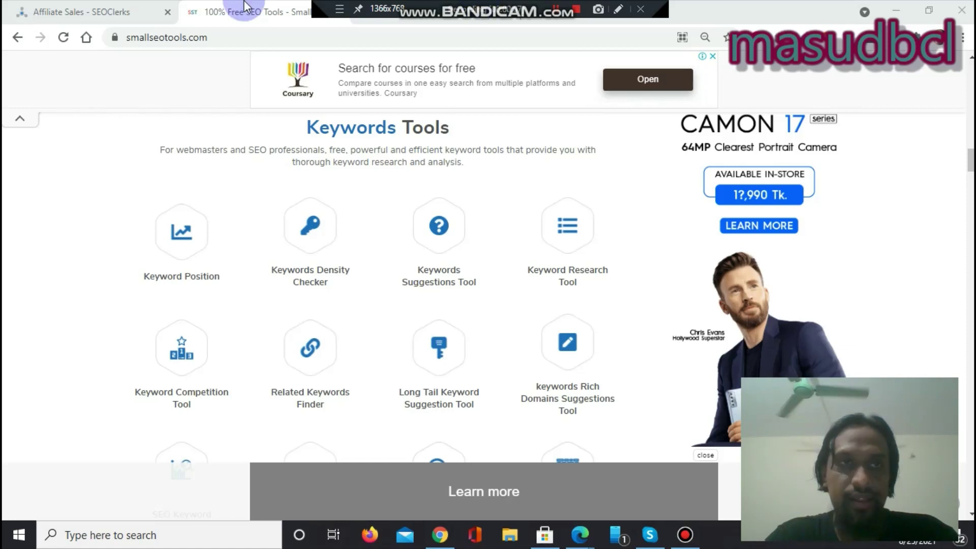
Step: Browse the tool categories and bring up the Keyword Rank Checker (keyword-position) page
click(215, 42)
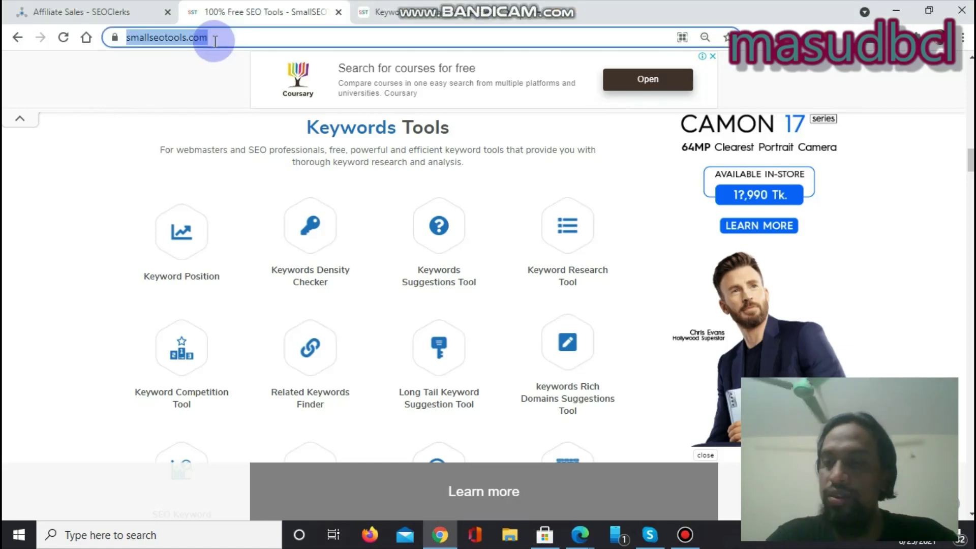
drag(969, 161, 971, 365)
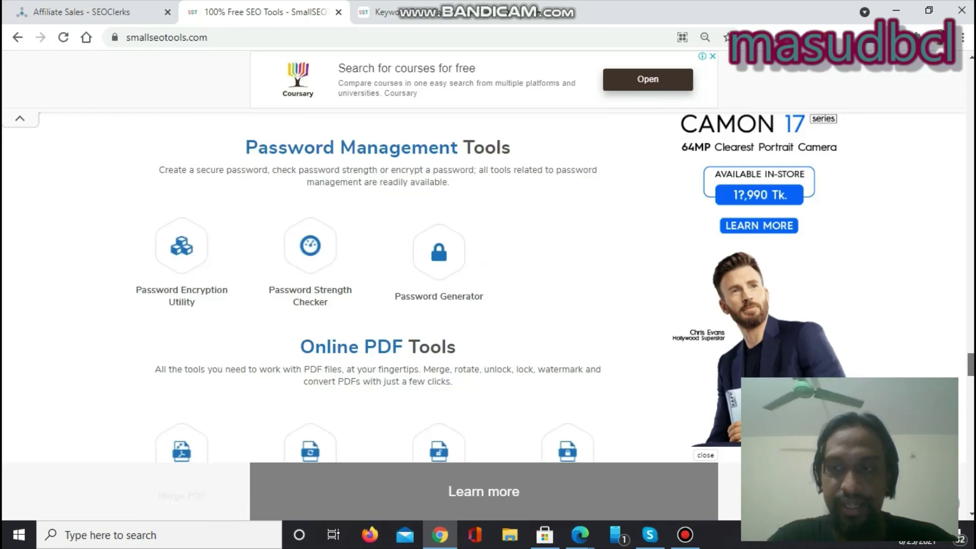
drag(971, 365, 951, 155)
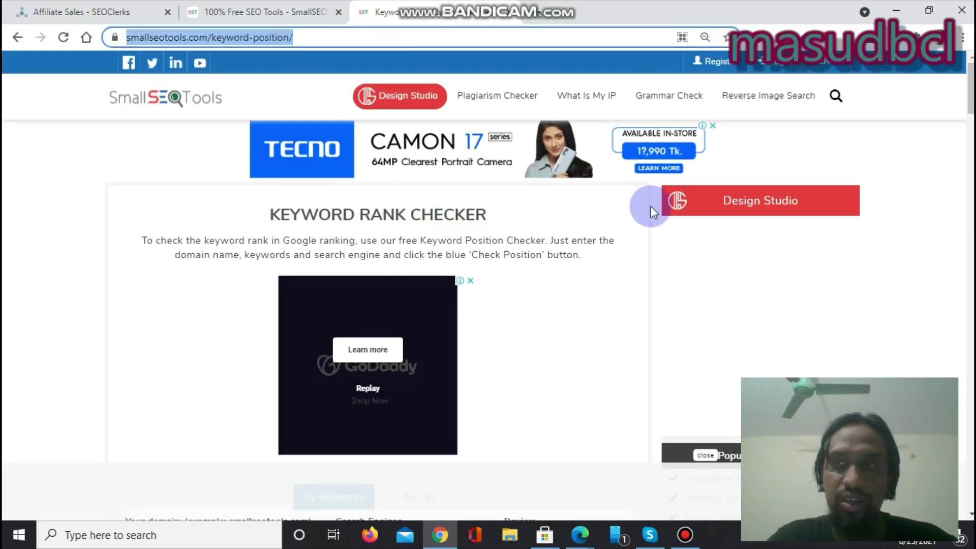
Step: Check by keywords with masudbcl.xyz as the domain and the five keywords entered
scroll(376, 254, down, 5)
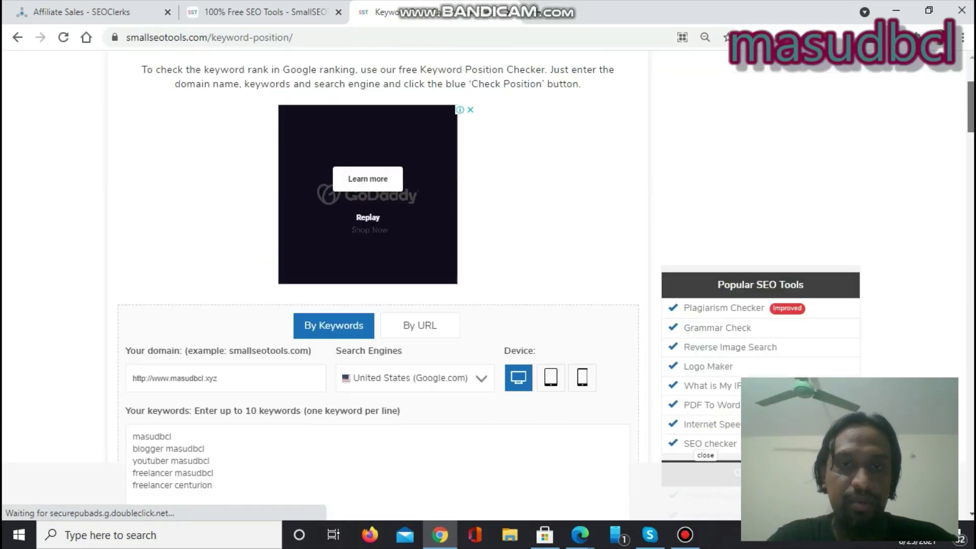
scroll(376, 255, down, 2)
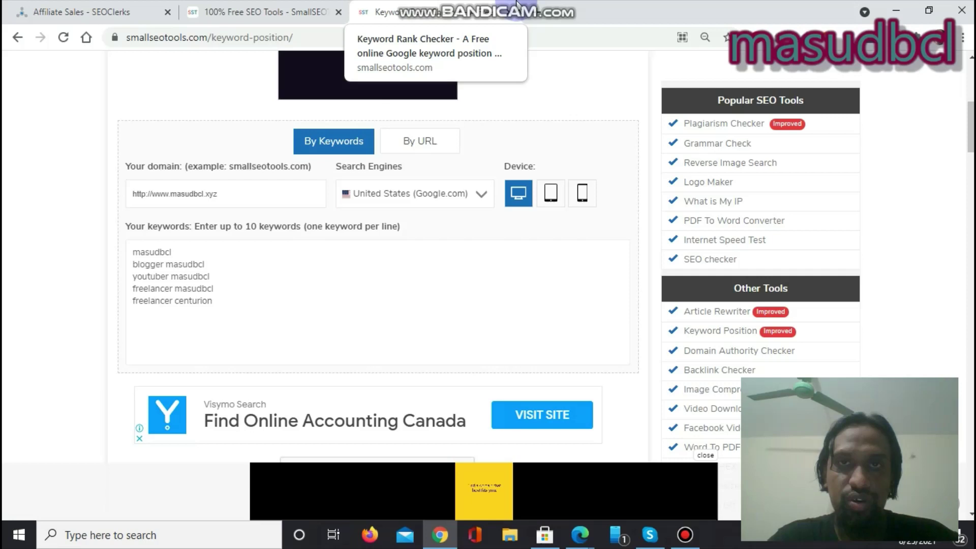
click(429, 255)
click(344, 148)
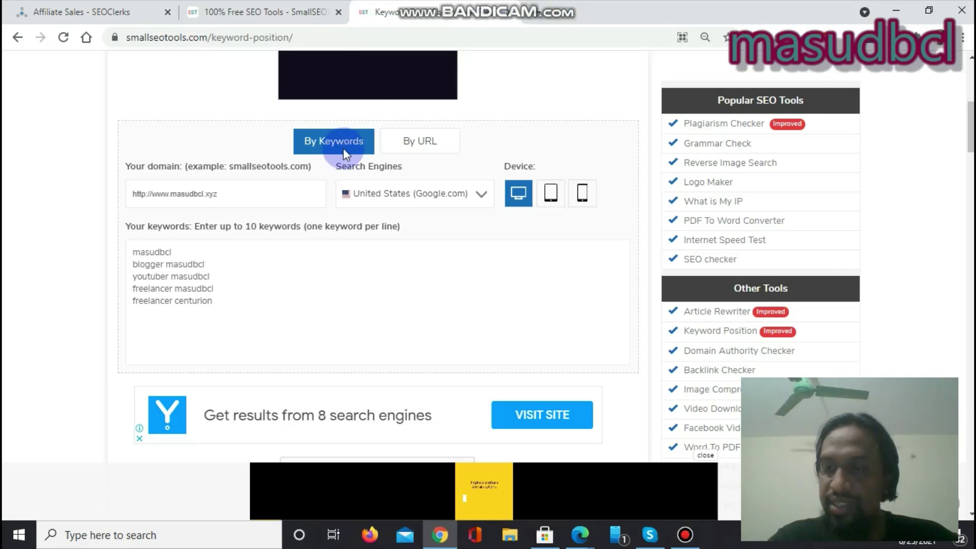
click(262, 194)
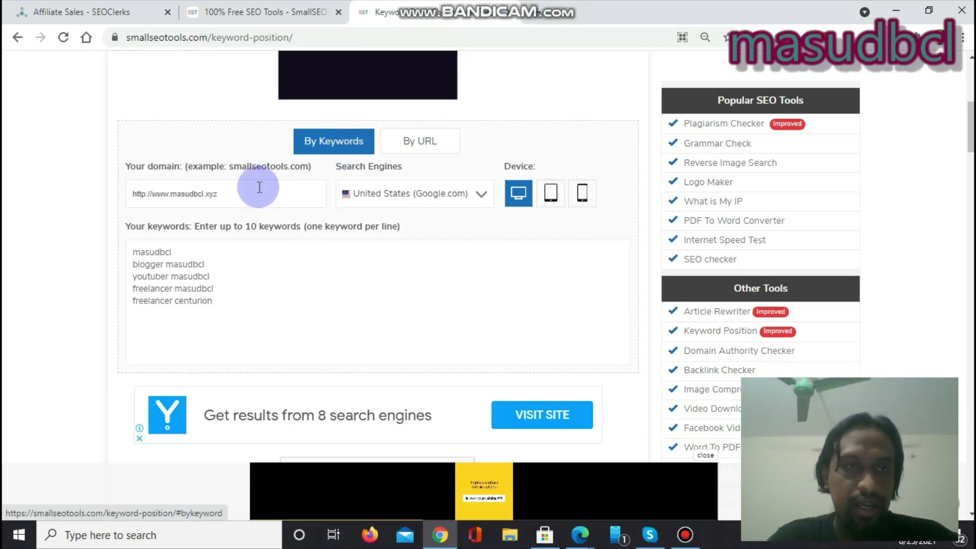
click(265, 196)
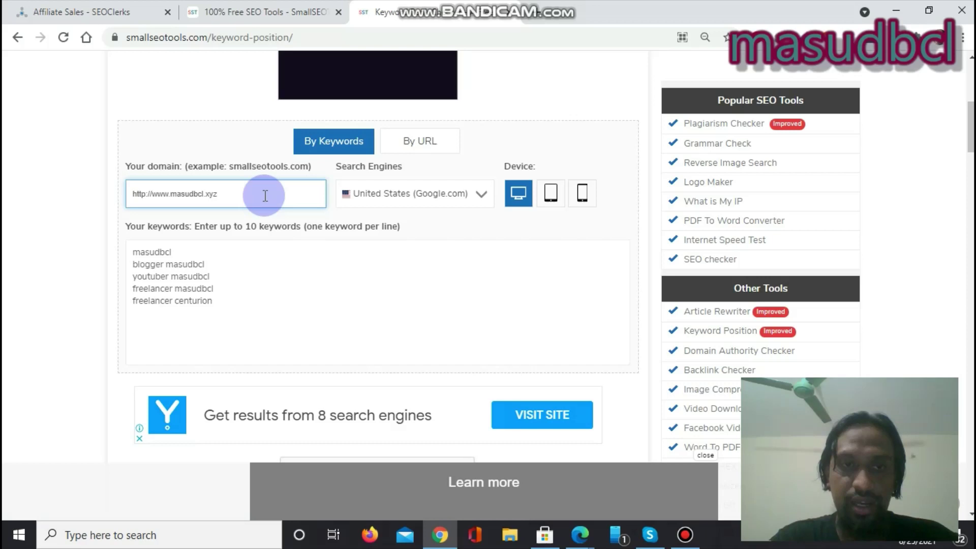
click(259, 229)
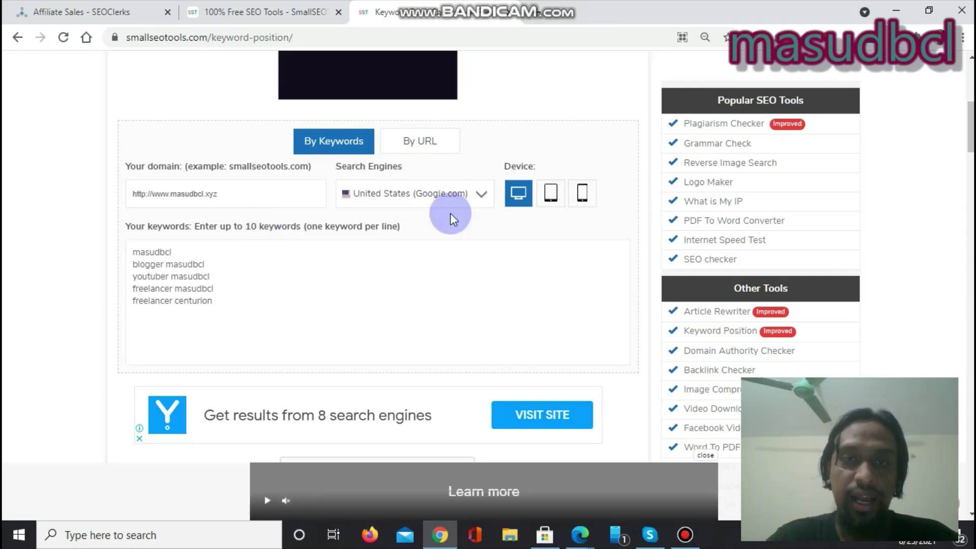
Step: Keep United States (Google.com) as the search engine and pass the I'm not a robot check
click(436, 204)
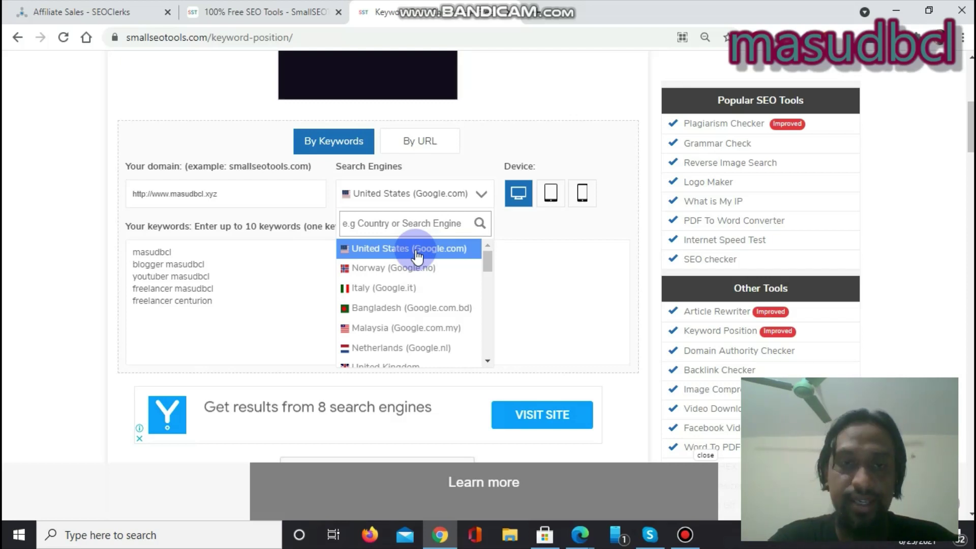
click(417, 251)
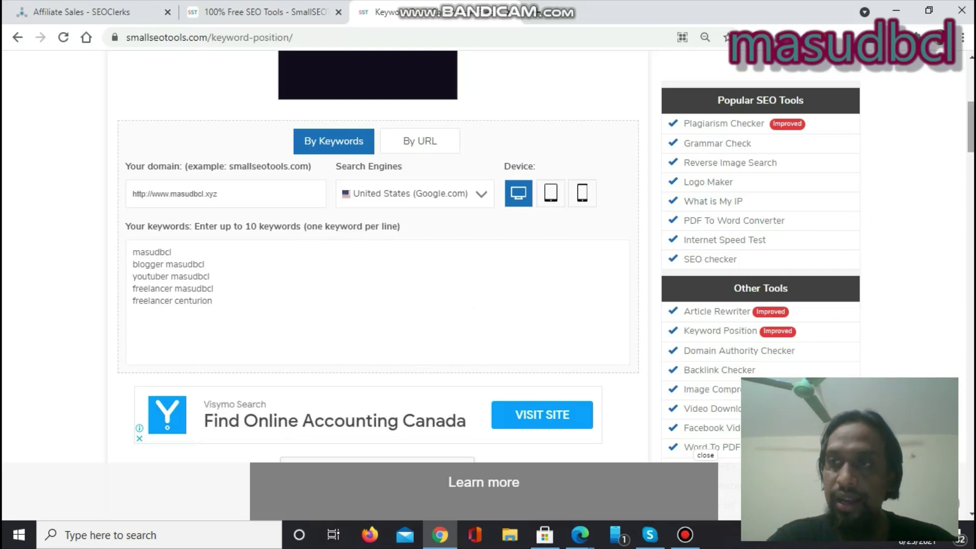
scroll(376, 255, down, 3)
click(311, 280)
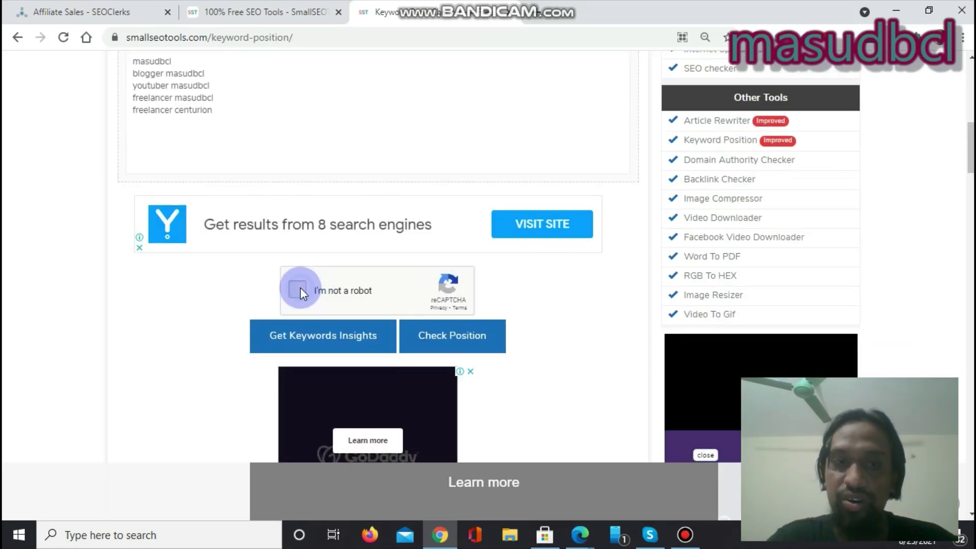
Step: Run Check Position until it reaches 60% with masudbcl at Position 2, page 1
click(555, 10)
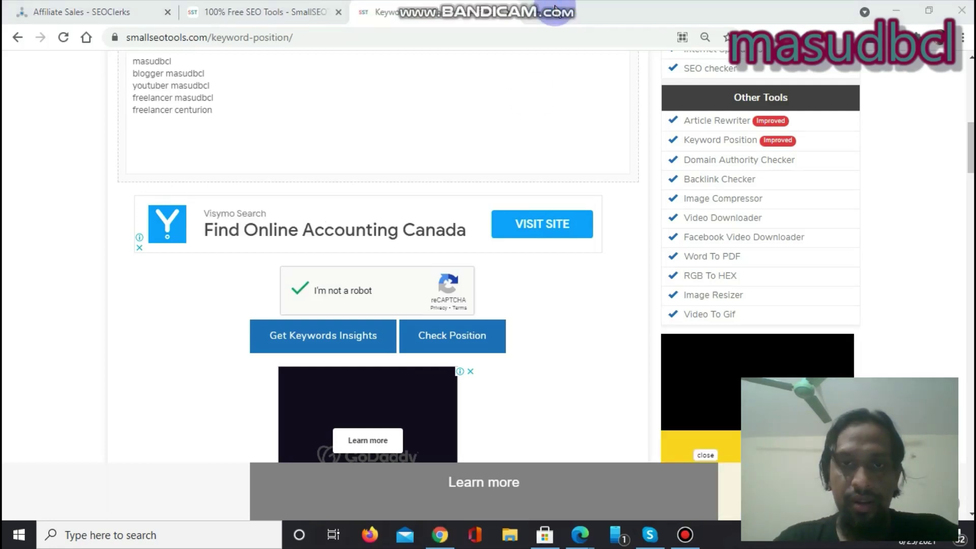
click(471, 338)
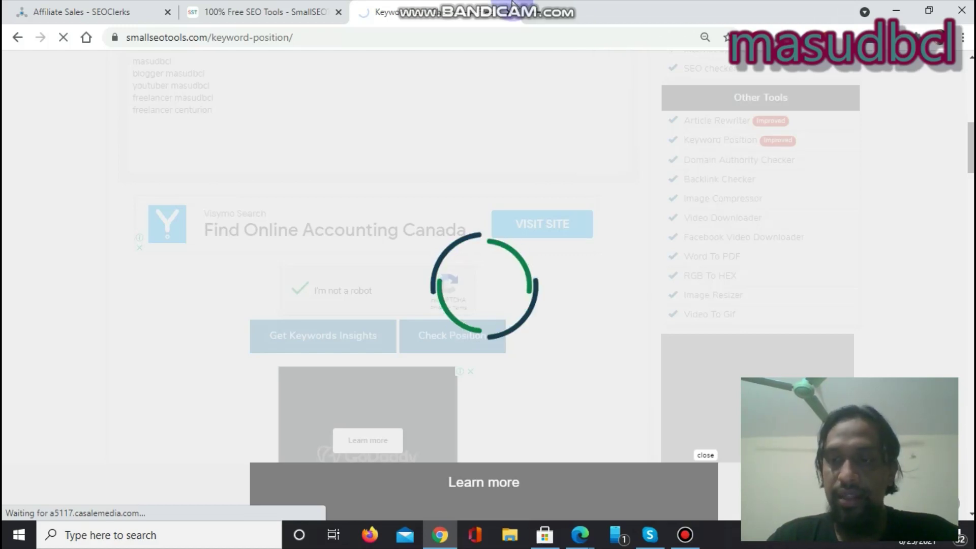
mouse_move(513, 6)
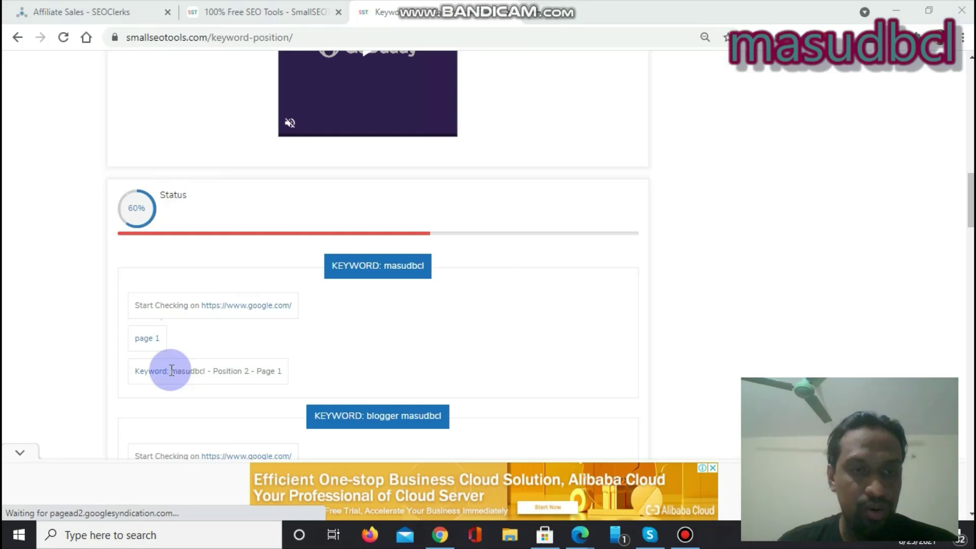
click(234, 378)
double_click(188, 371)
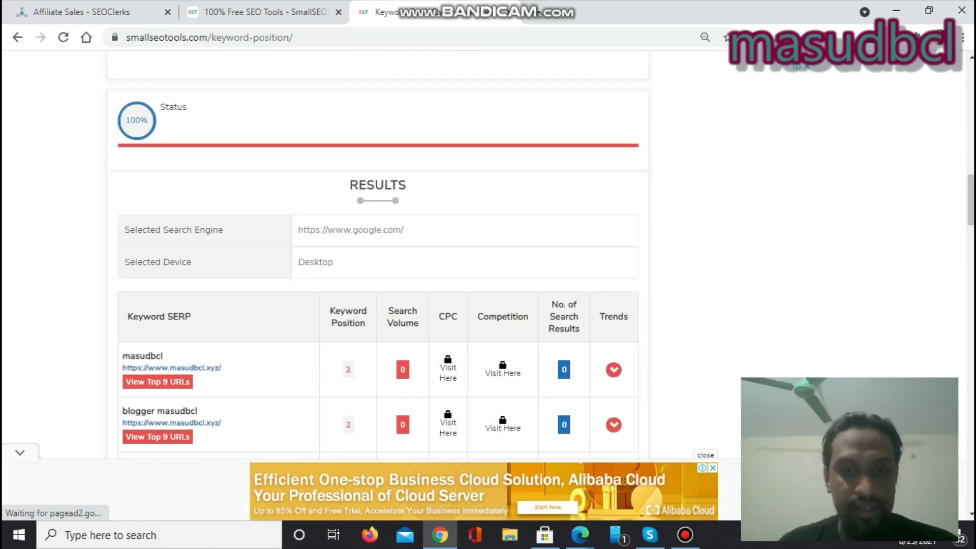
scroll(349, 272, down, 3)
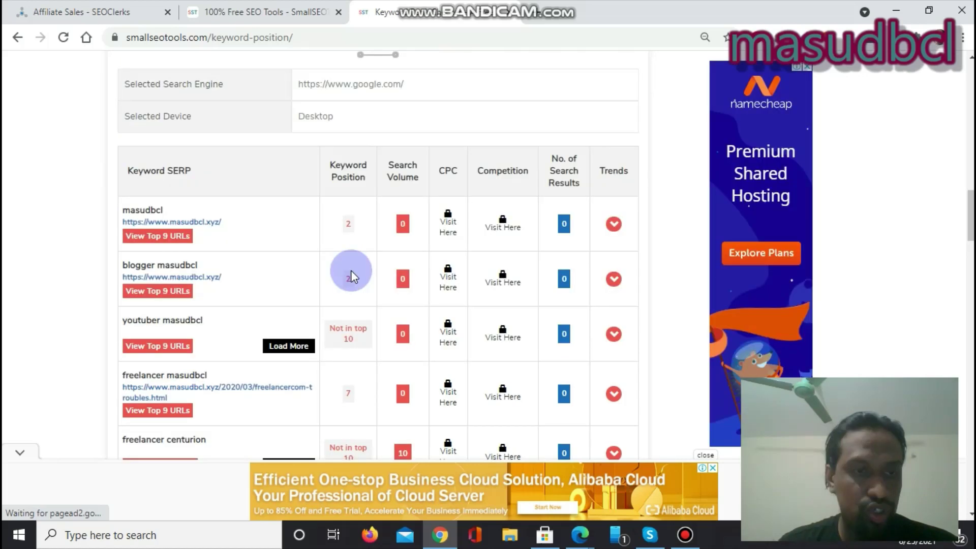
drag(126, 320, 230, 319)
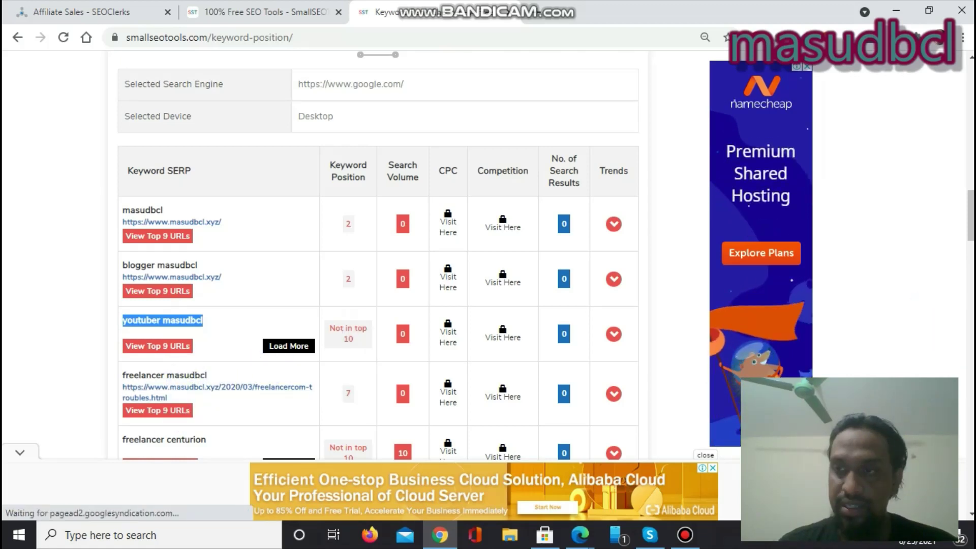
scroll(457, 267, down, 3)
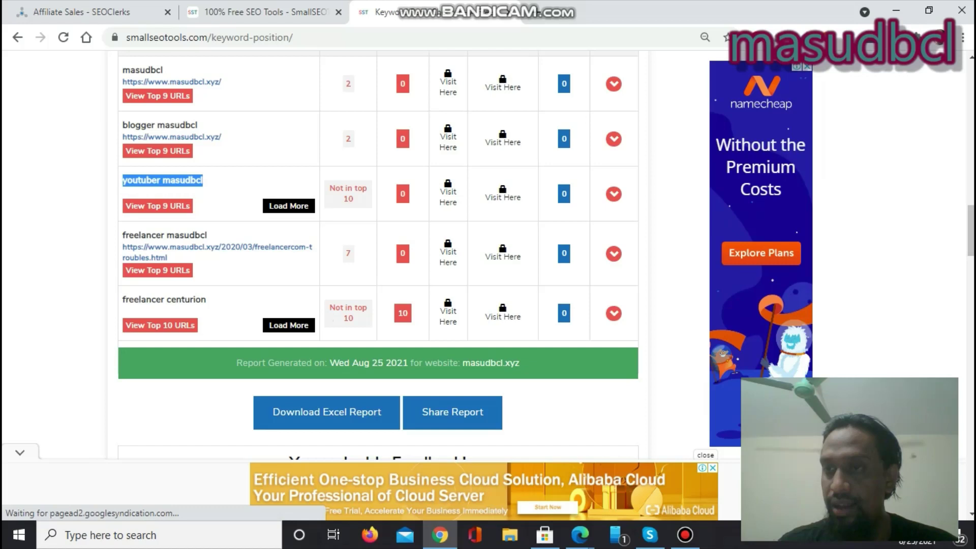
scroll(332, 190, up, 1)
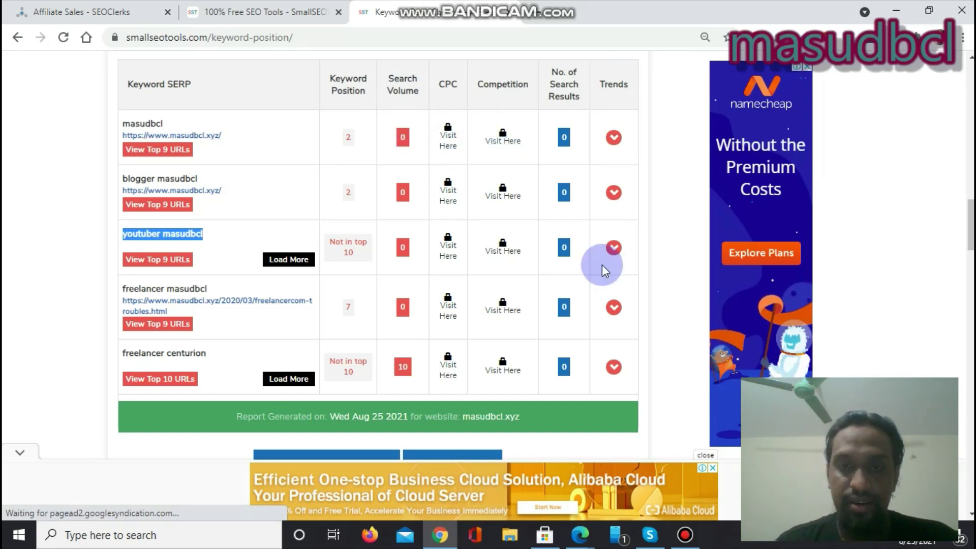
drag(969, 212, 969, 219)
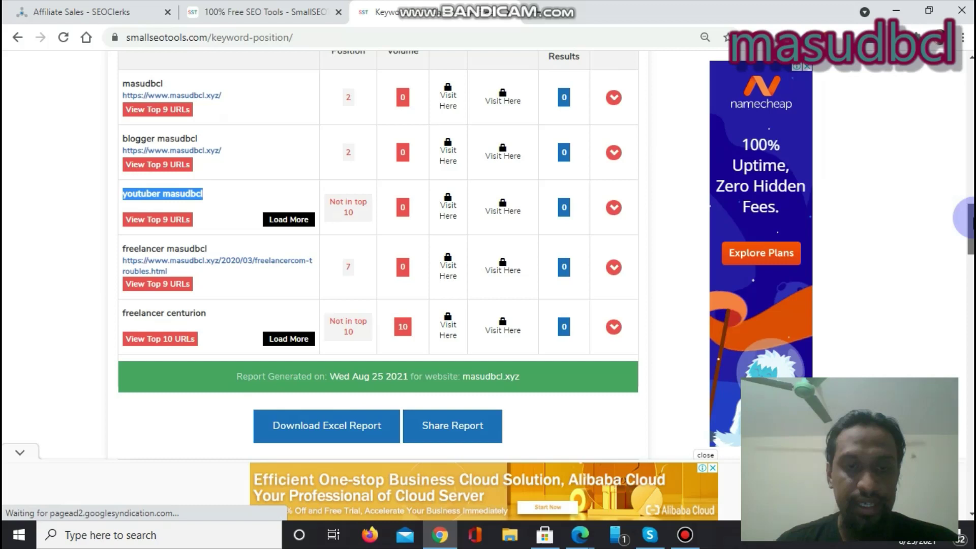
scroll(969, 218, down, 1)
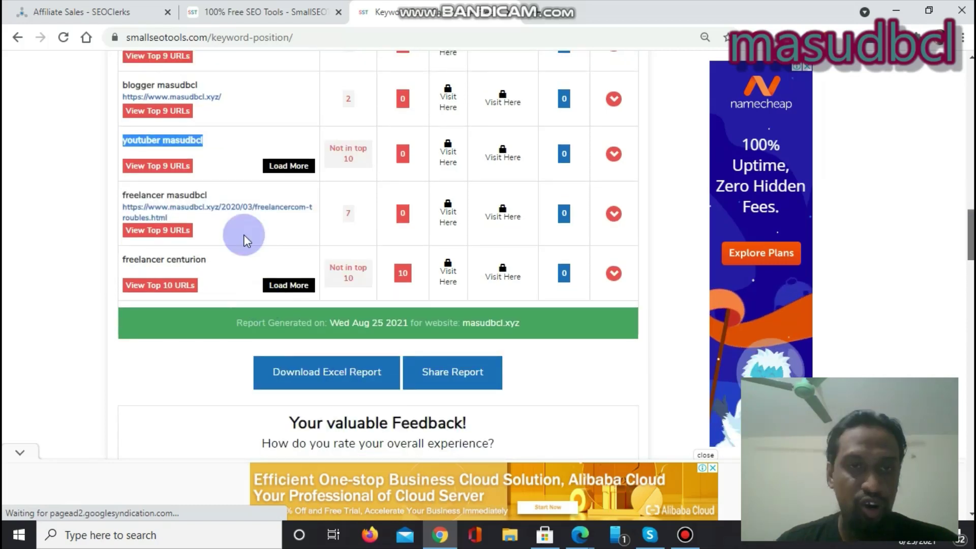
scroll(845, 157, up, 4)
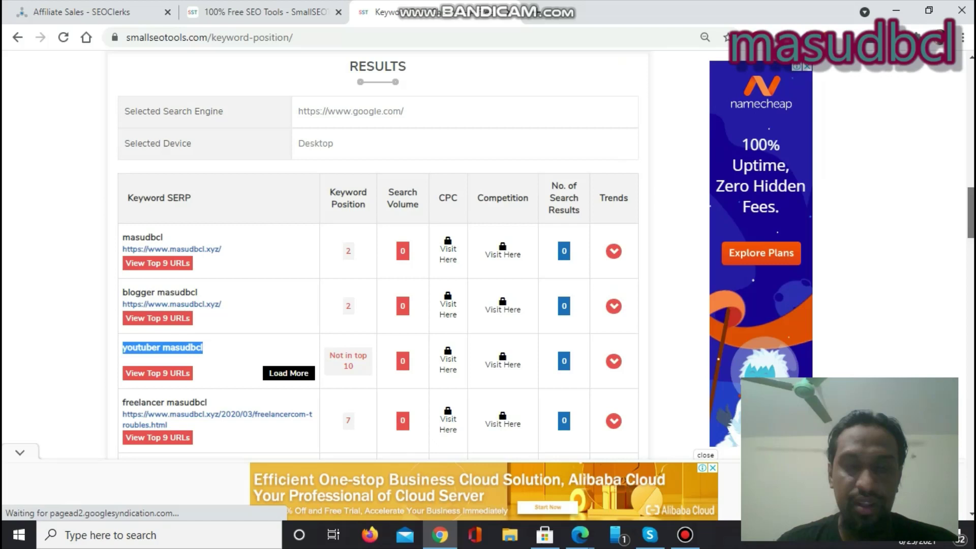
scroll(166, 205, down, 3)
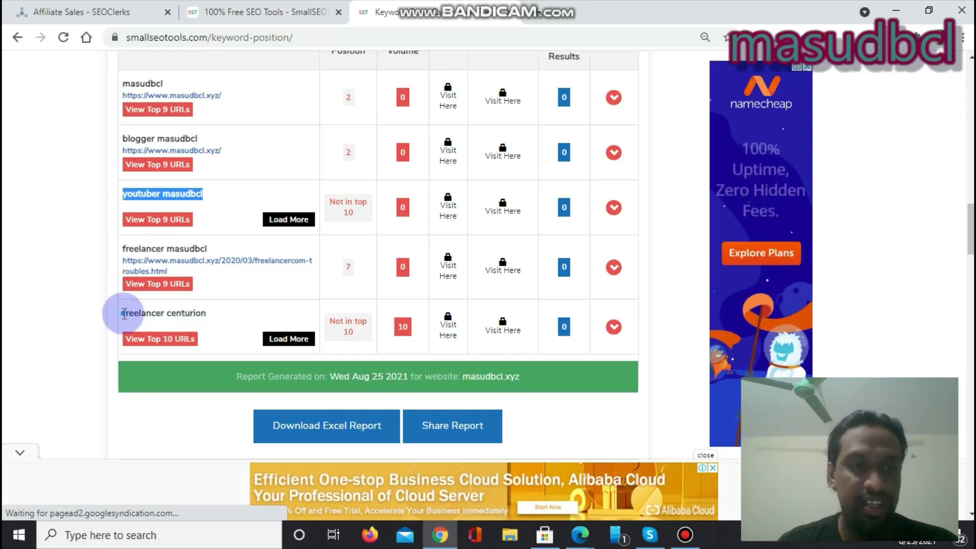
triple_click(215, 327)
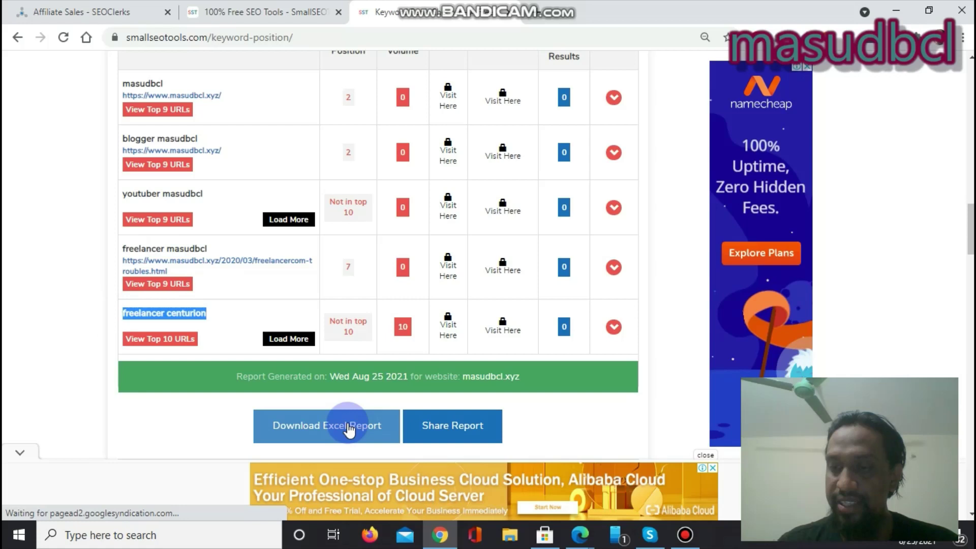
Step: Review masudbcl's top 9 URLs, then load more results for 'youtuber masudbcl'
click(554, 14)
click(166, 111)
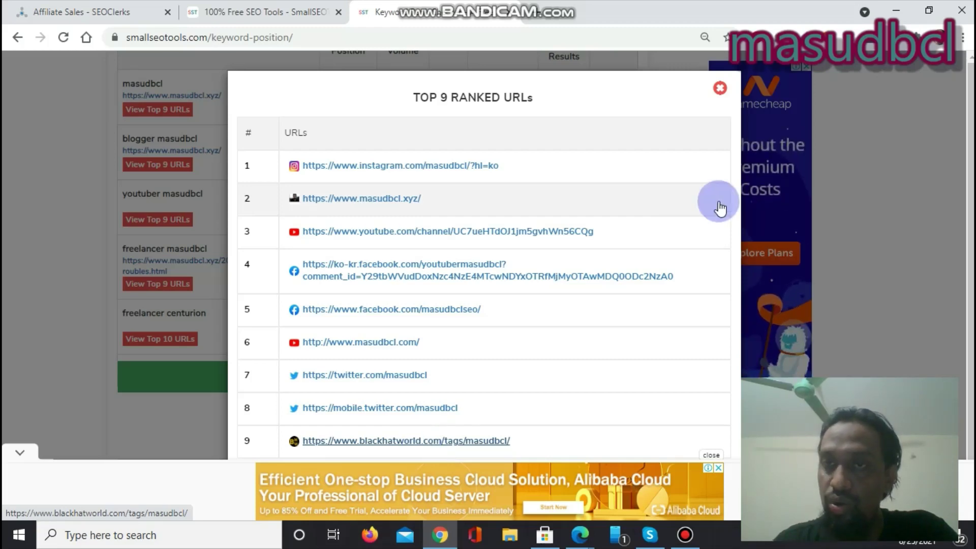
click(719, 88)
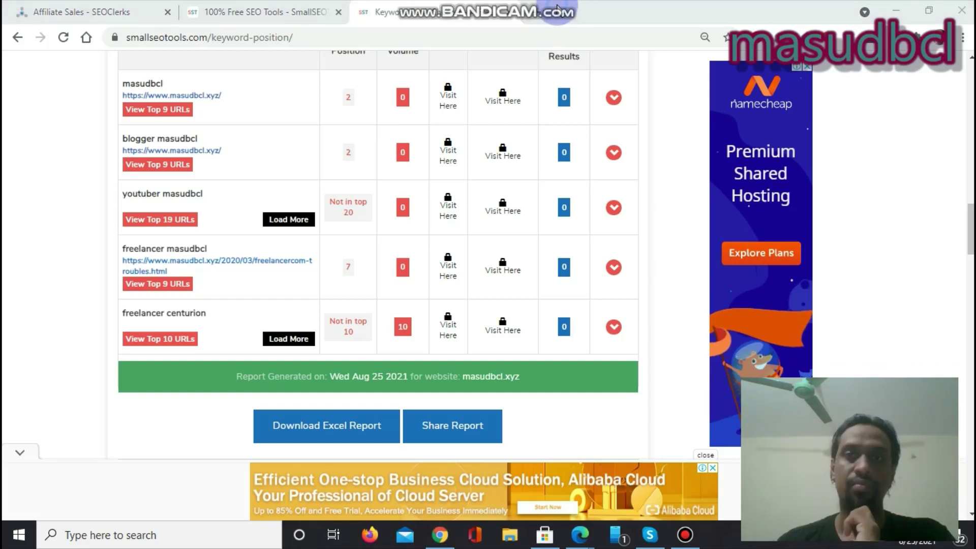
click(401, 208)
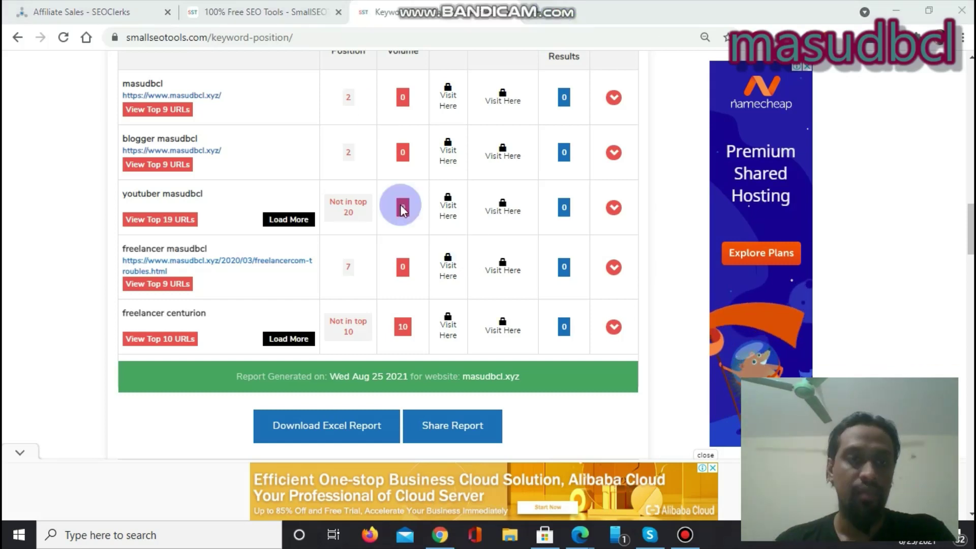
click(154, 218)
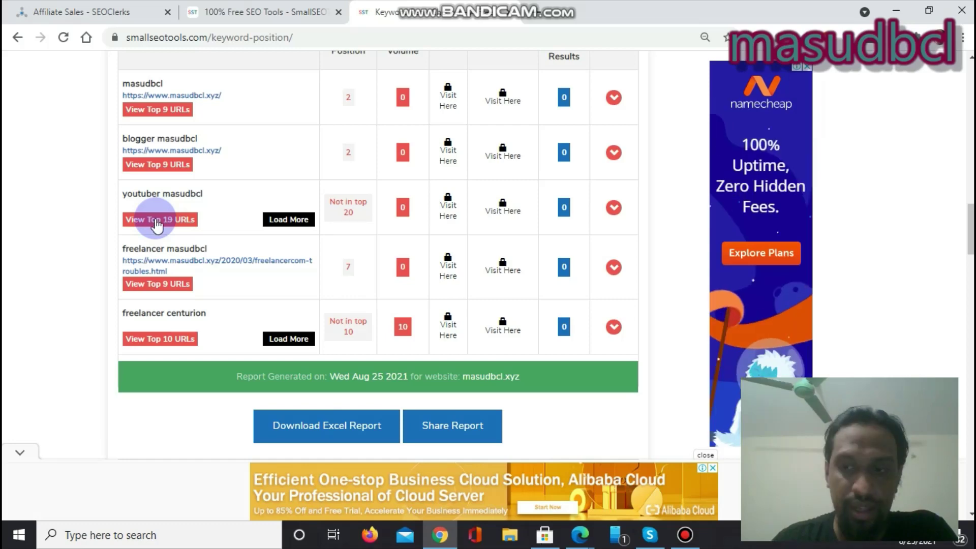
click(155, 218)
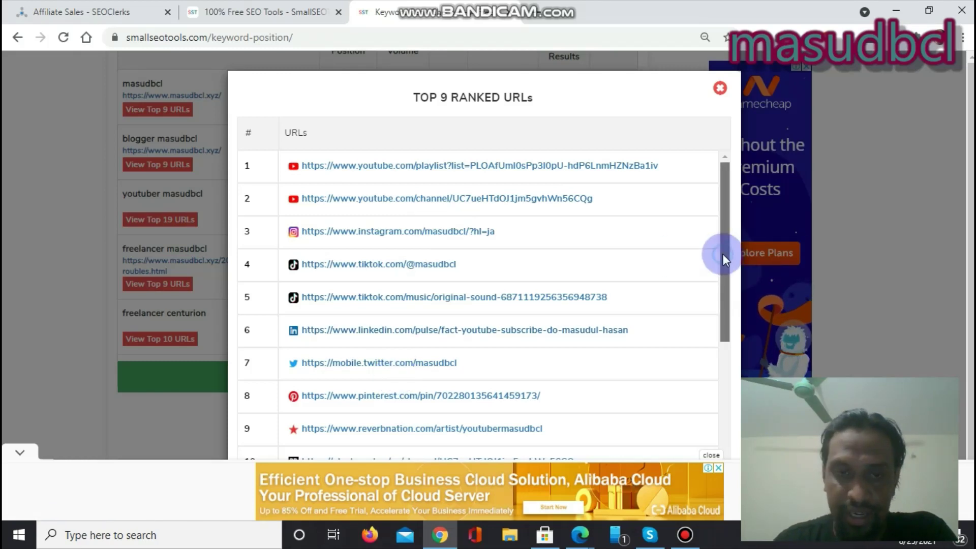
drag(725, 255, 724, 414)
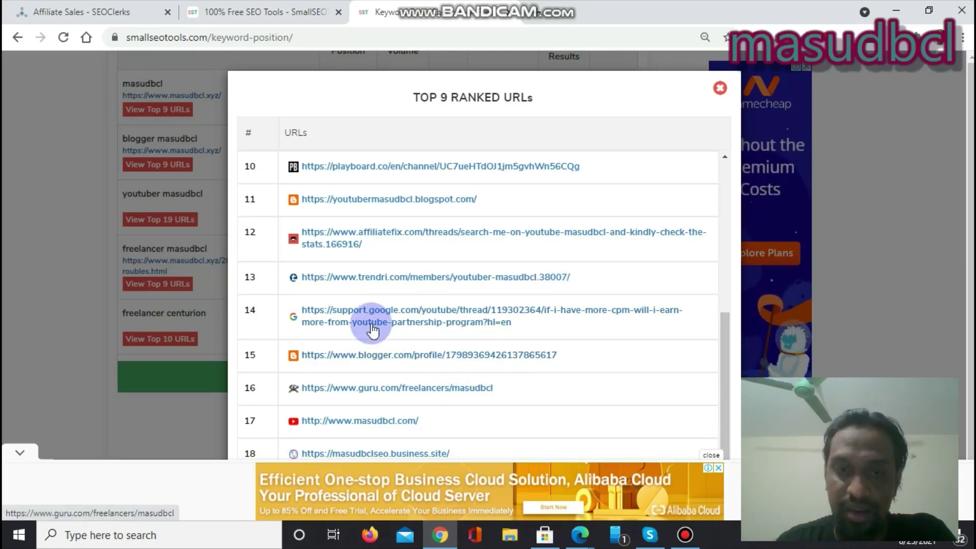
click(722, 82)
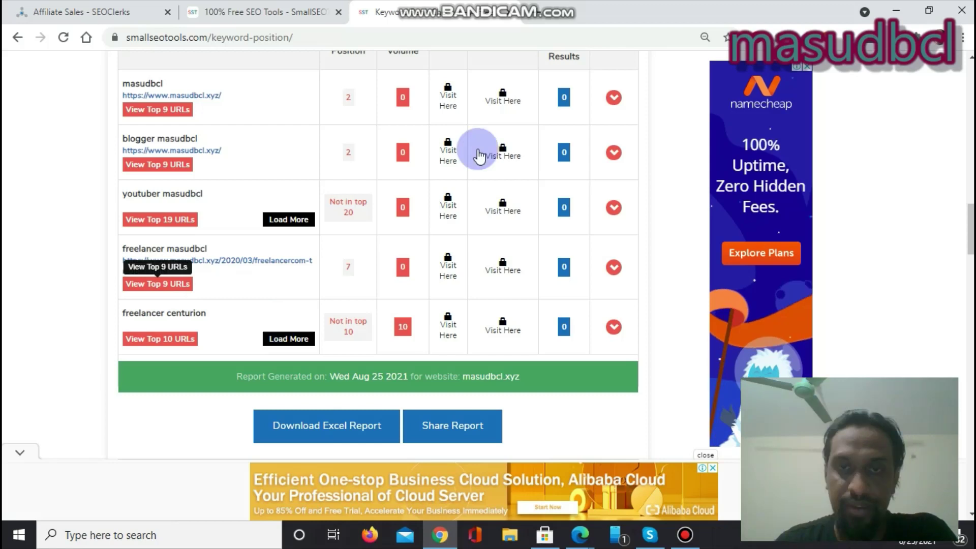
Step: Open masudbcl's Semrush Keyword Overview from the locked CPC link, then return to the rank results
click(446, 153)
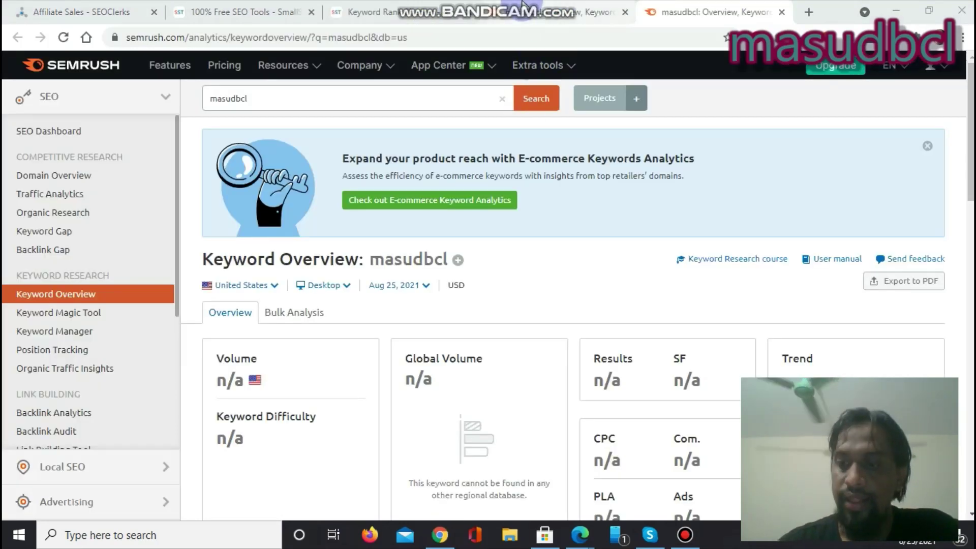
mouse_move(522, 4)
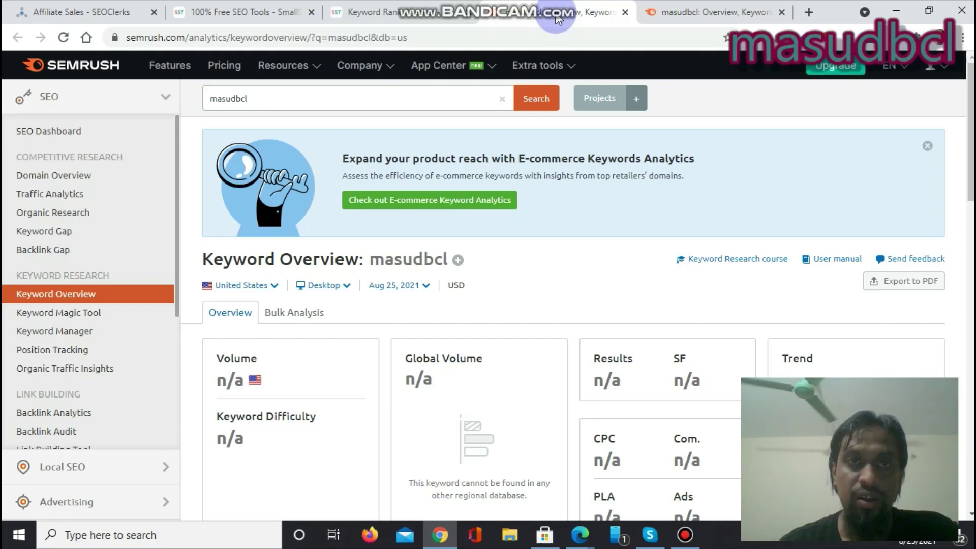
click(424, 14)
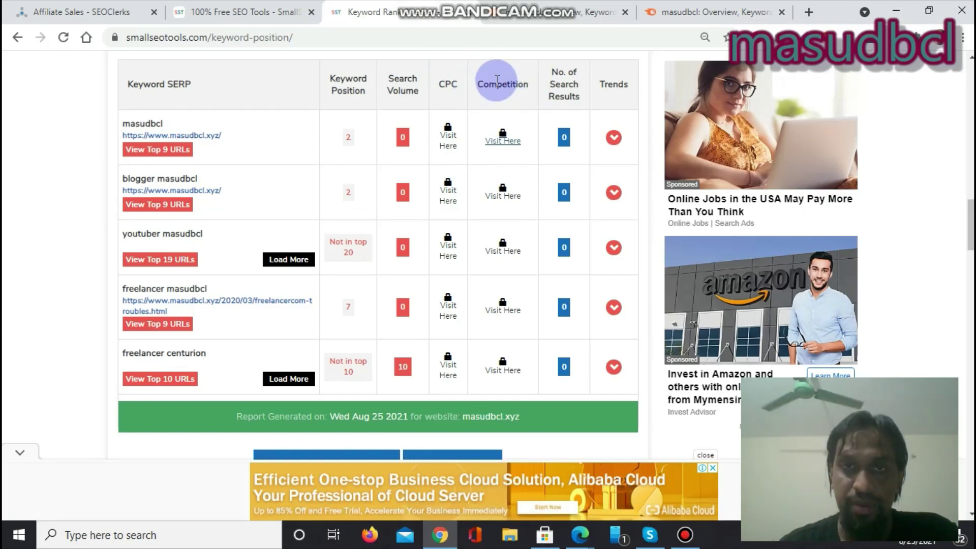
drag(478, 83, 521, 81)
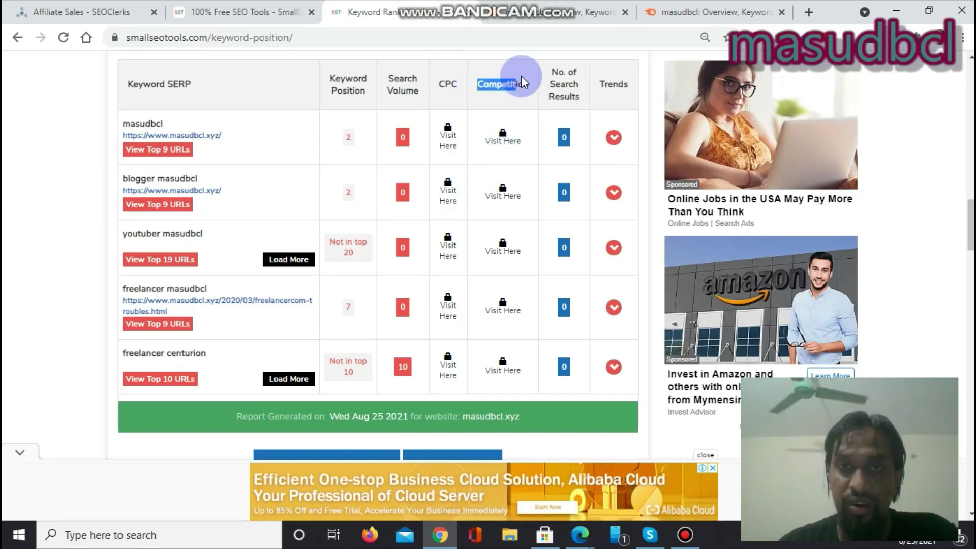